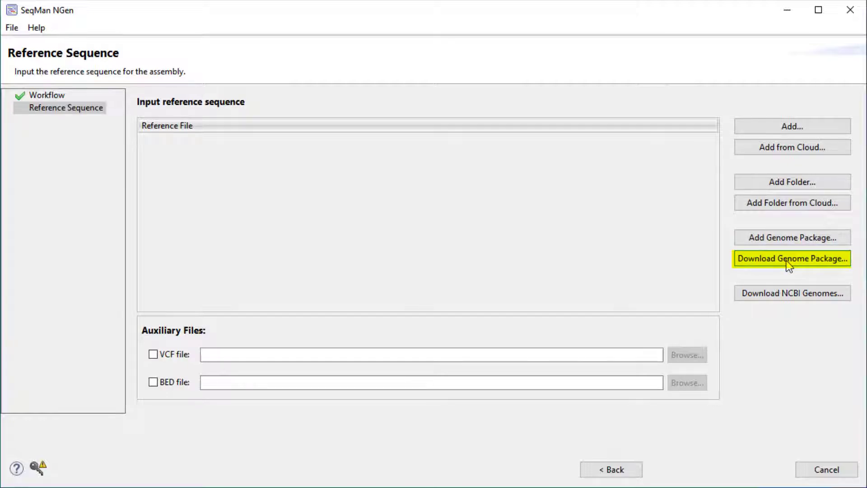
- Select the downloadable Homo sapiens genome package with assembly GRCh38.p7 and dbSNP build 150 as the reference sequence
click(786, 261)
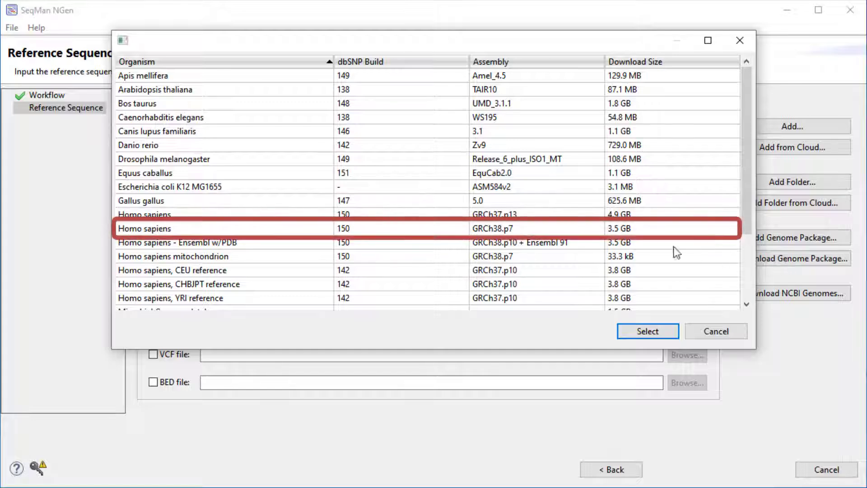
click(510, 228)
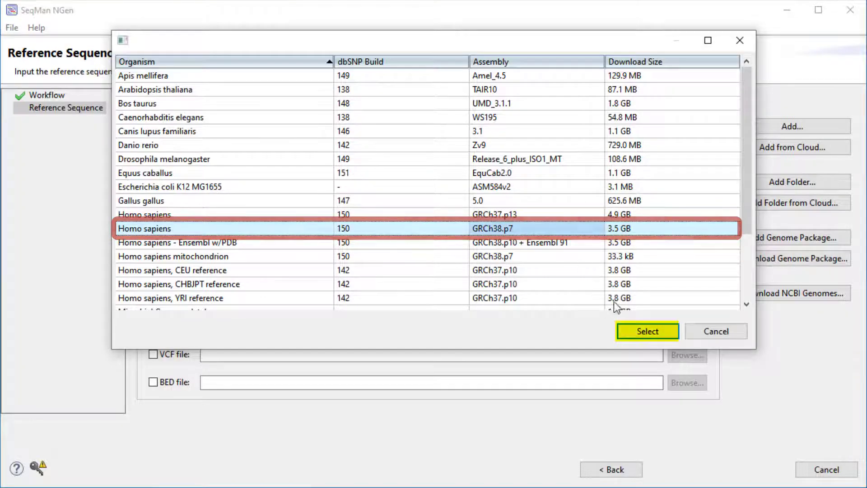
click(635, 329)
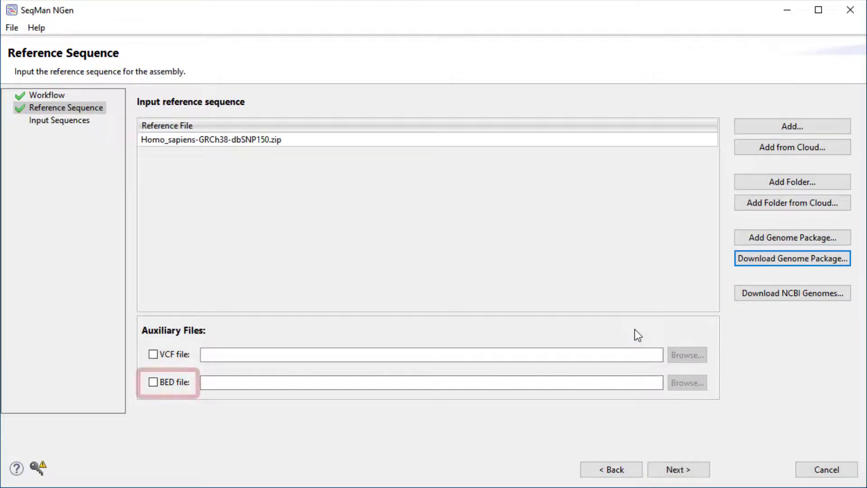
- Attach the BED file NexteraRapidCapture_Exome_TargetedRegions_v1.2Used.bed to the reference and proceed to the input sequences
click(155, 383)
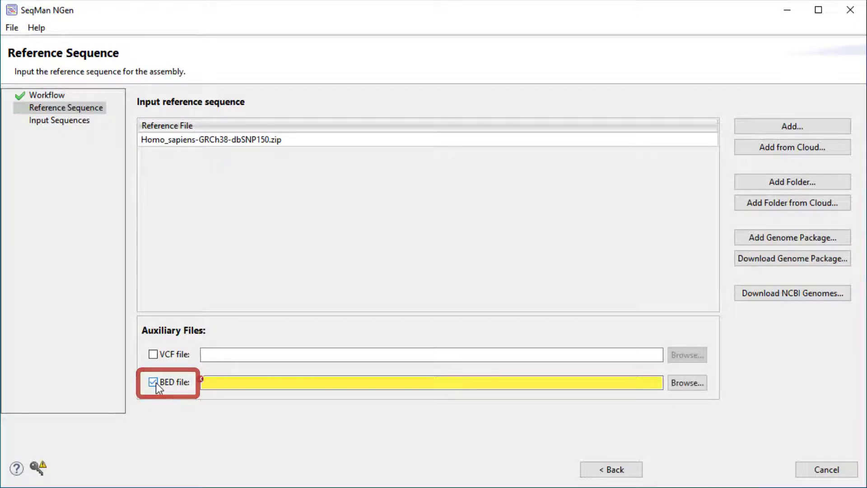
click(684, 383)
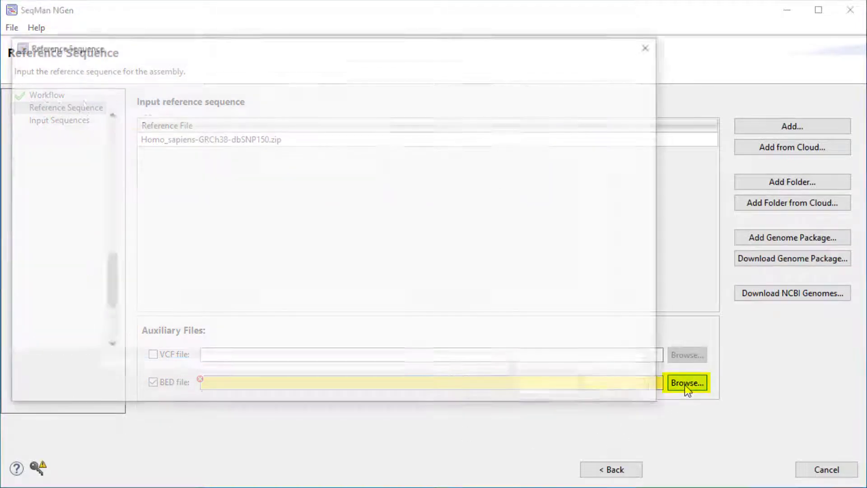
click(271, 180)
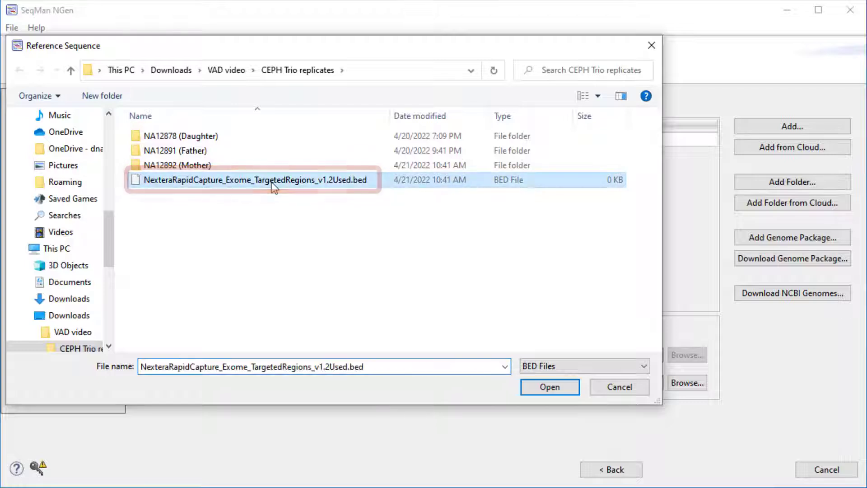
click(565, 387)
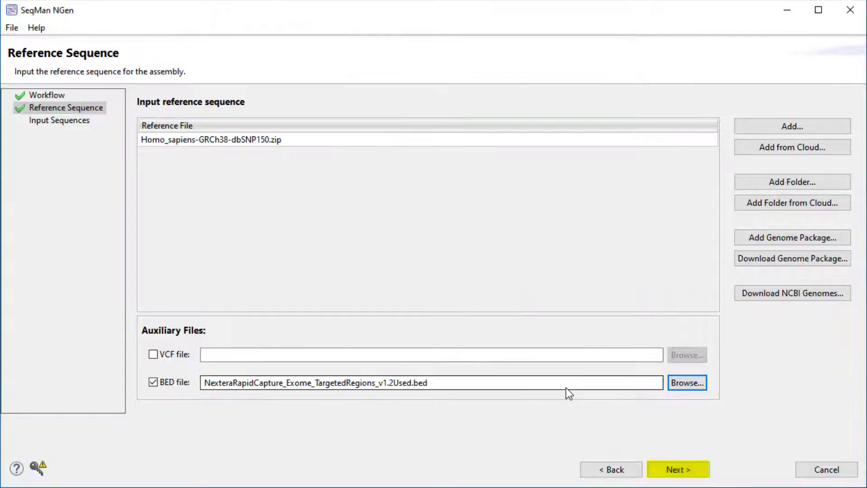
click(678, 469)
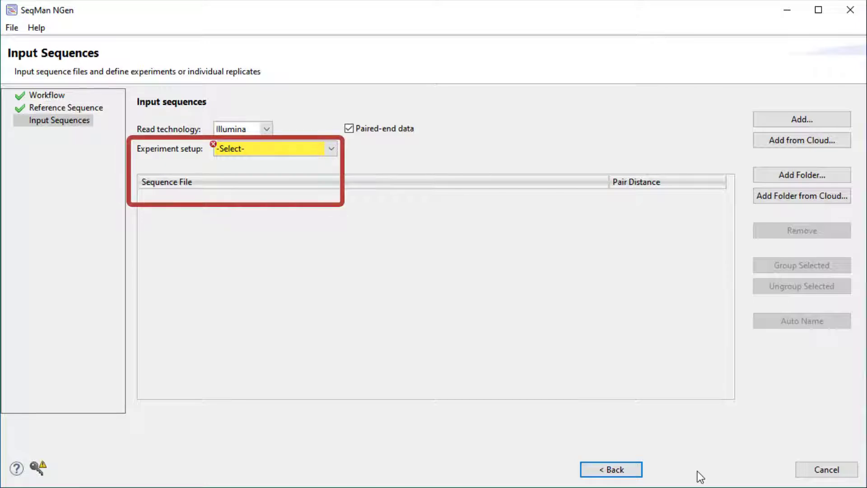
- Set the experiment setup to Multi-sample and add the NA12878 (Daughter) folder of sequence reads
click(332, 149)
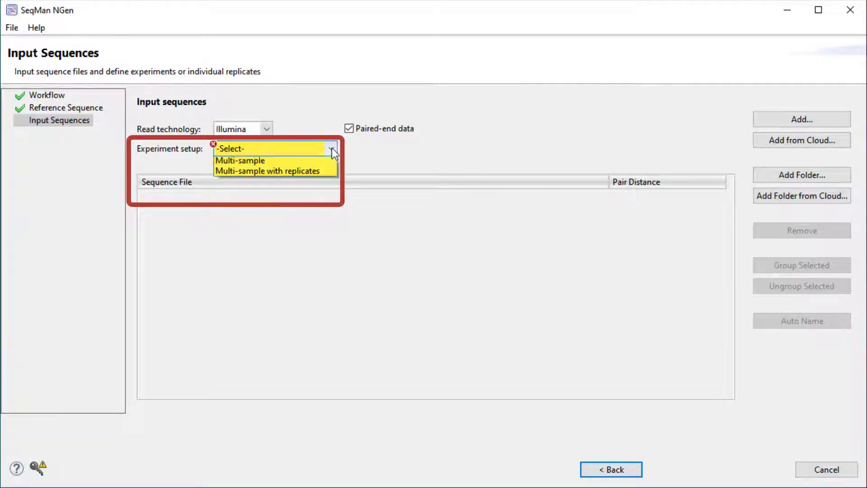
click(290, 183)
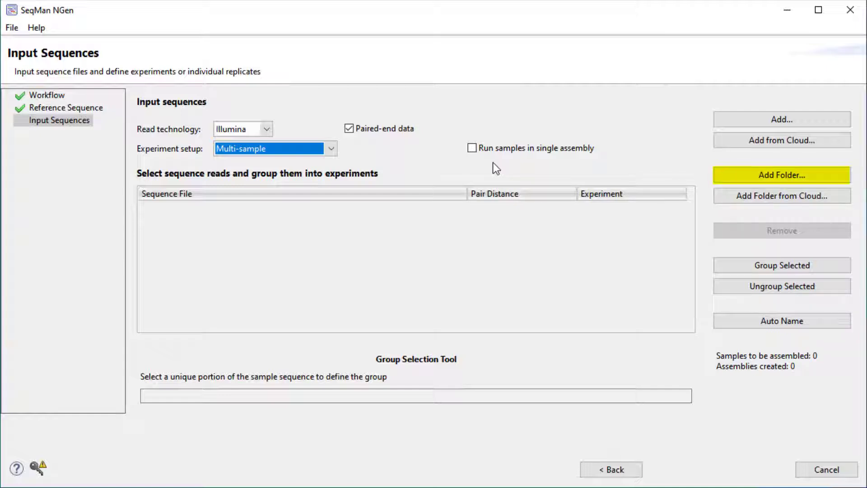
click(776, 175)
click(212, 138)
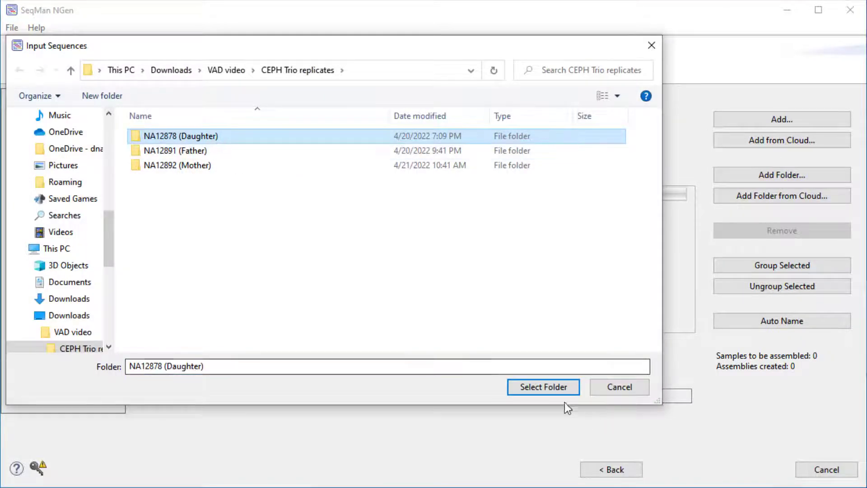
click(558, 387)
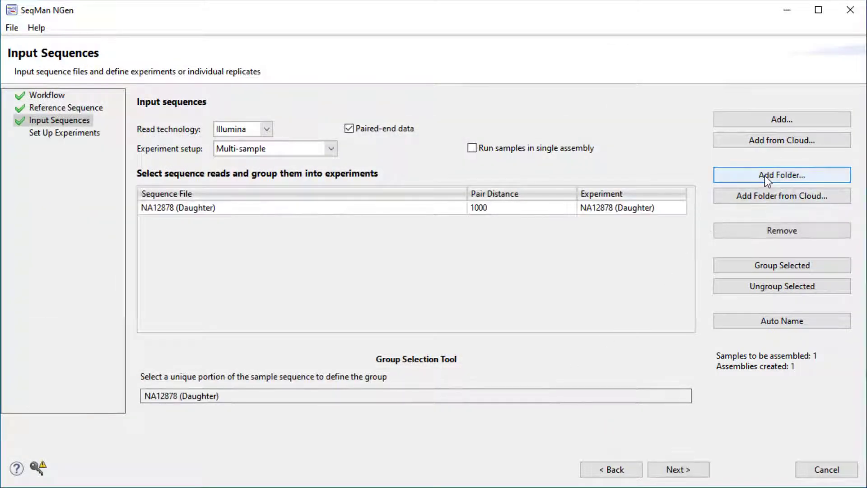
- Add the NA12891 (Father) and NA12892 (Mother) read folders and proceed to the experiment setup page
click(764, 176)
click(164, 151)
click(517, 386)
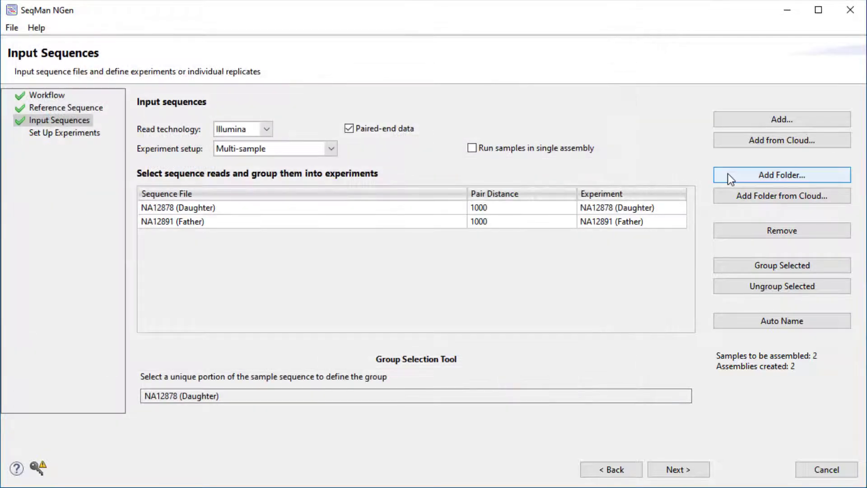
click(727, 174)
click(167, 168)
click(548, 387)
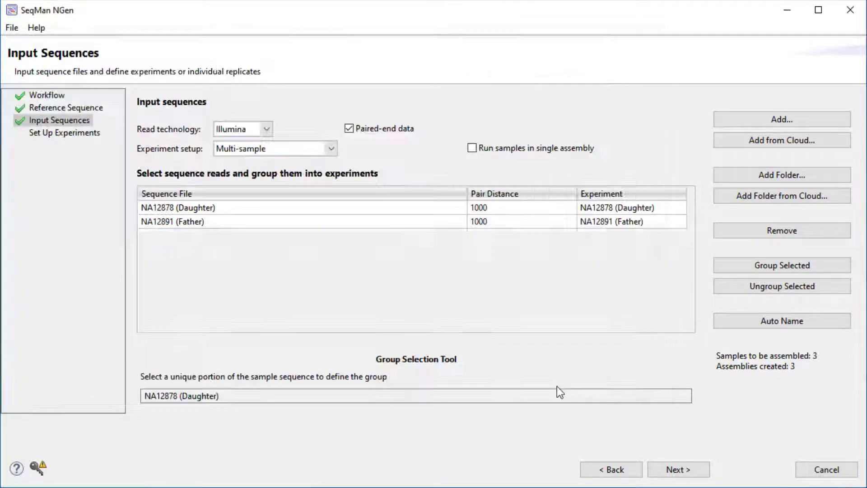
click(675, 474)
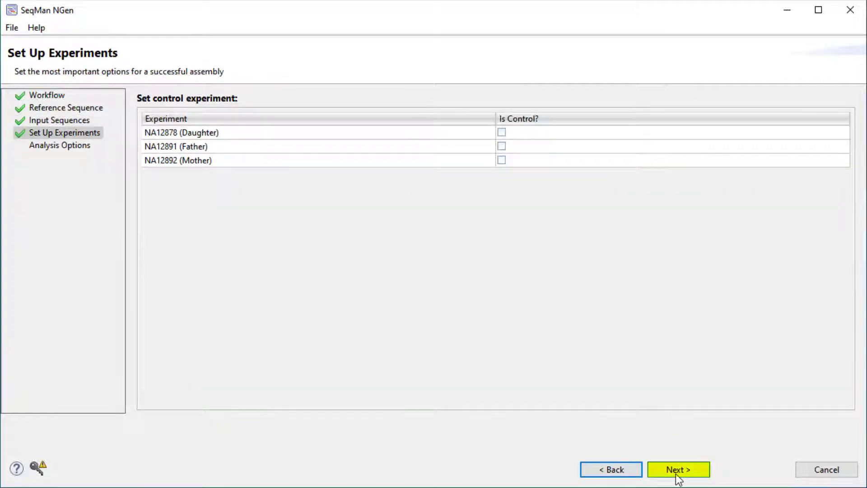
- Set the daughter and mother to Female and the father to Male, and enable annotation with the Variant Annotation Database (VAD)
click(675, 470)
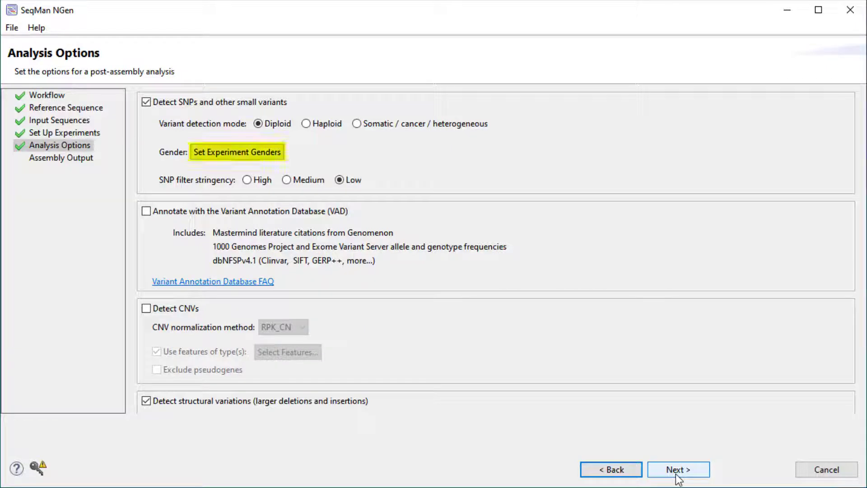
click(237, 152)
click(635, 193)
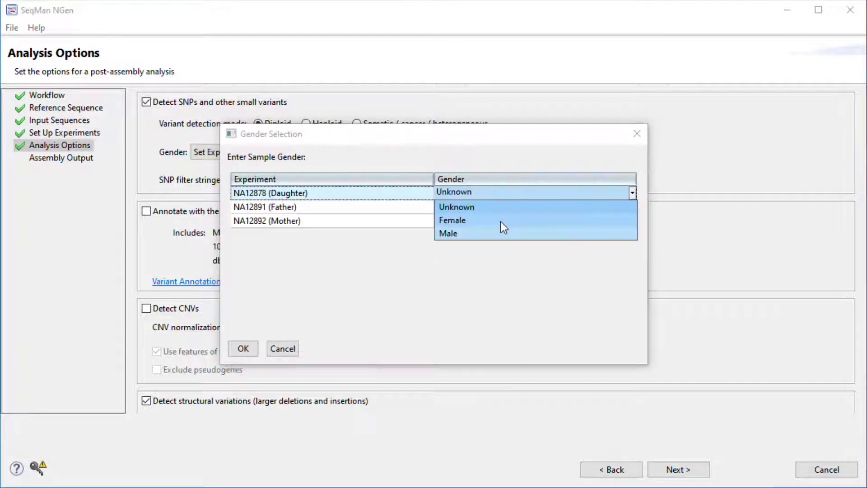
click(500, 221)
click(576, 207)
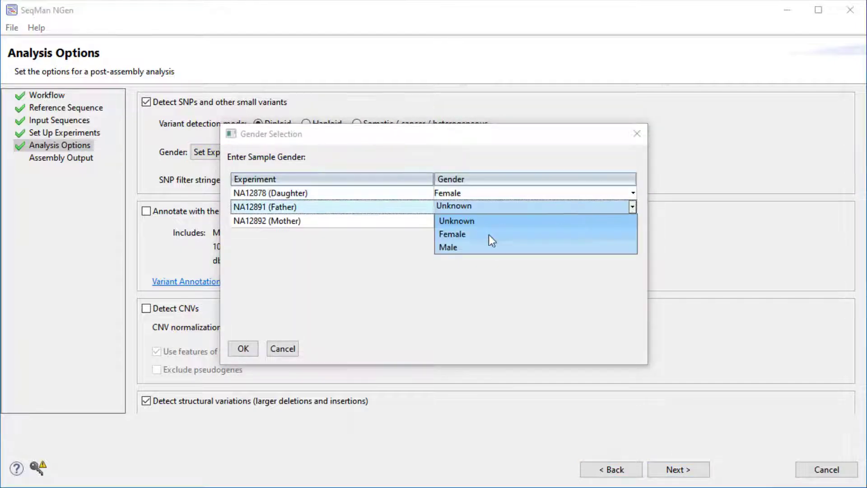
click(481, 248)
click(506, 223)
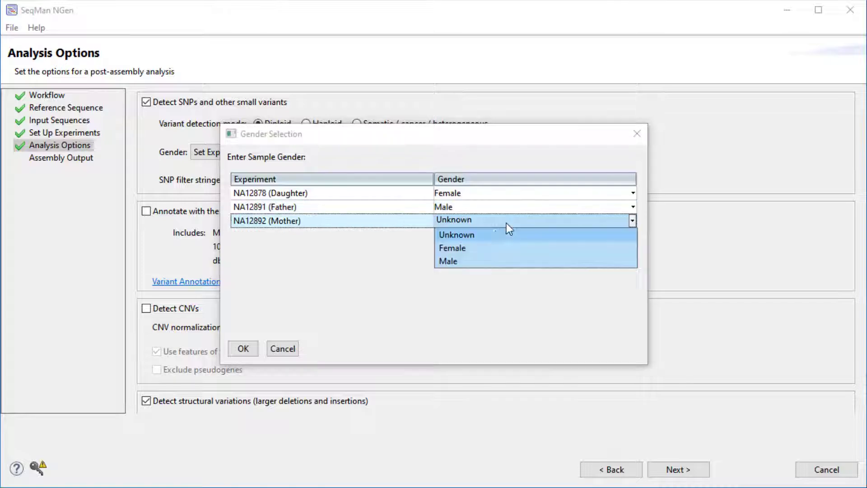
click(477, 250)
click(245, 353)
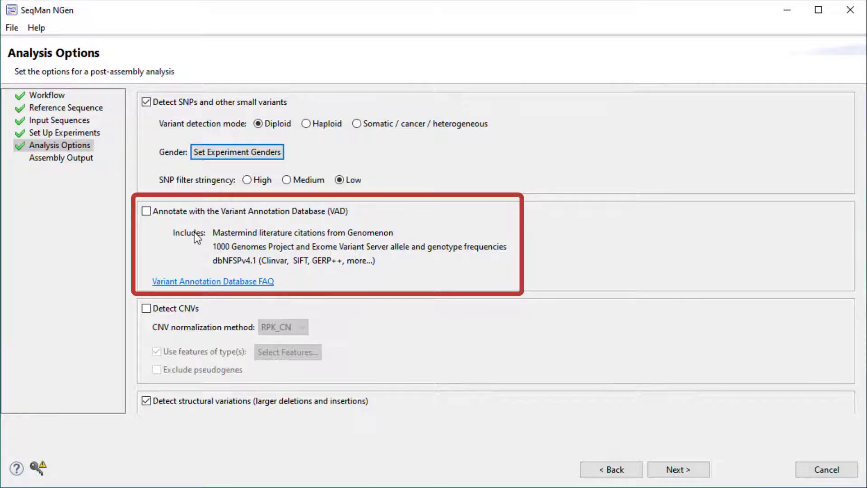
click(150, 213)
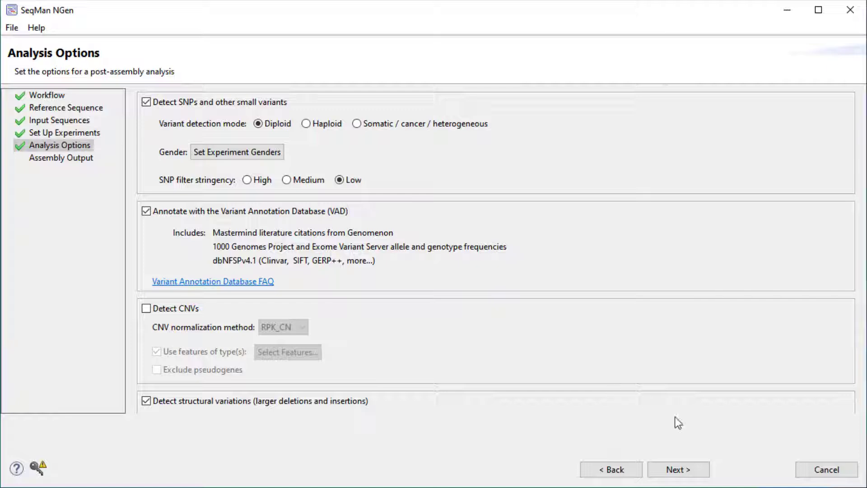
click(678, 469)
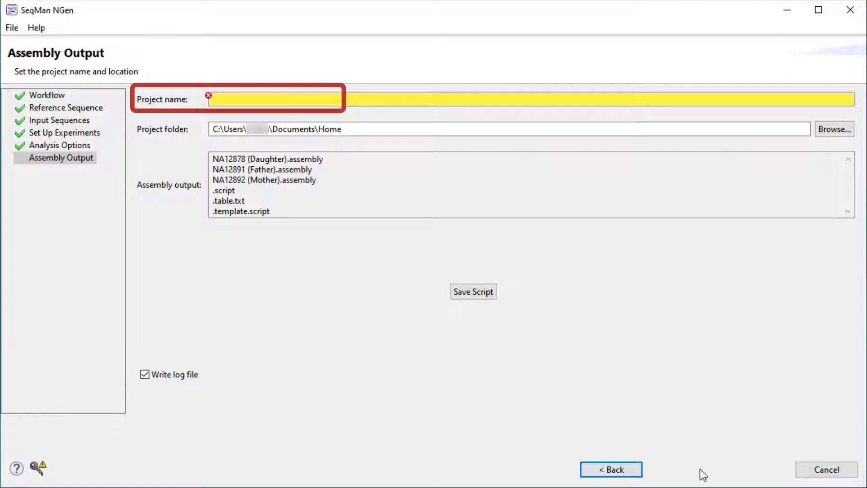
- Name the assembly output project CEPH Trio
click(319, 99)
text(CE)
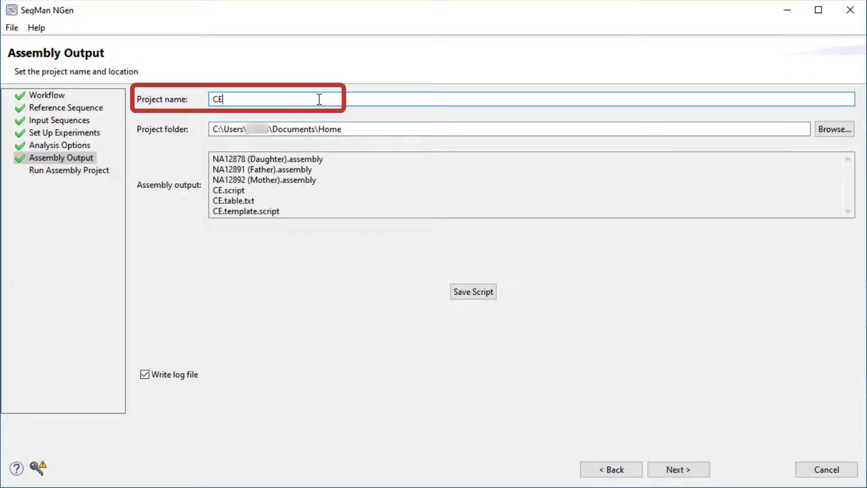
text(PH Trio)
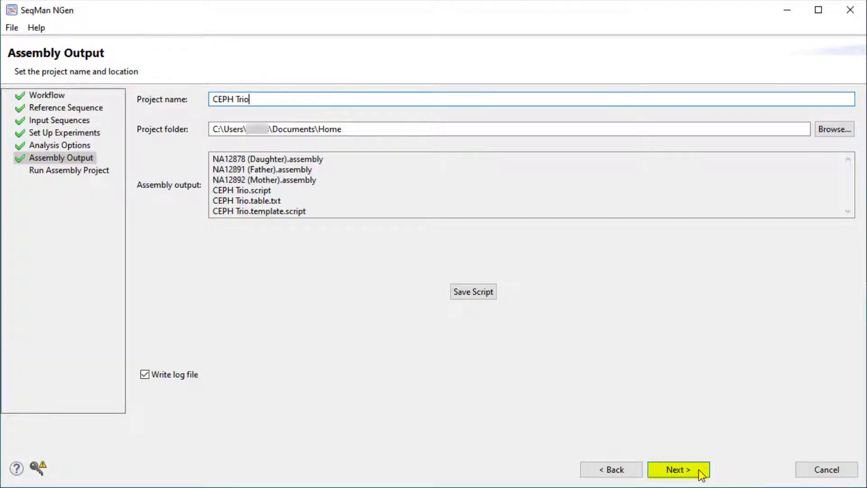
- Proceed to the run page and start the assemblies on the cloud, agreeing to the data upload
click(678, 469)
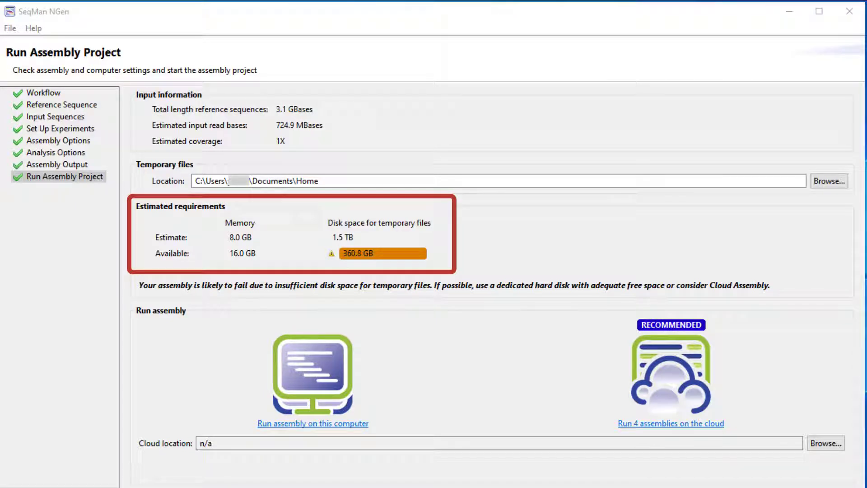
click(642, 426)
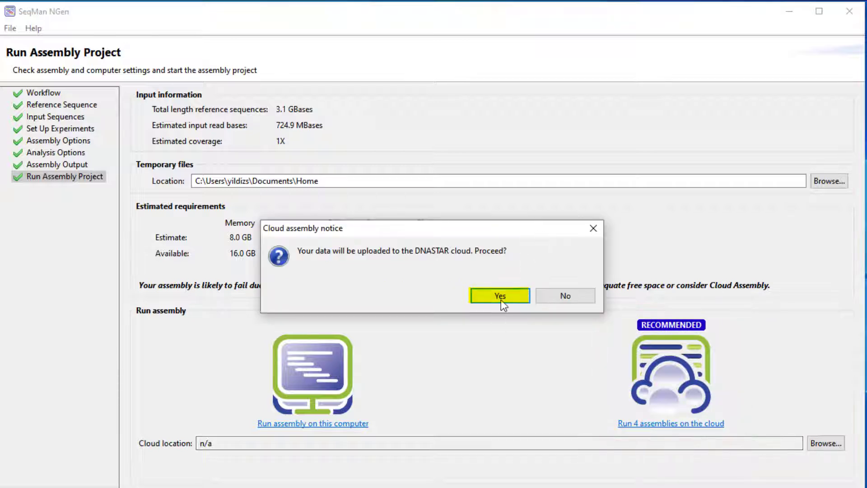
click(518, 298)
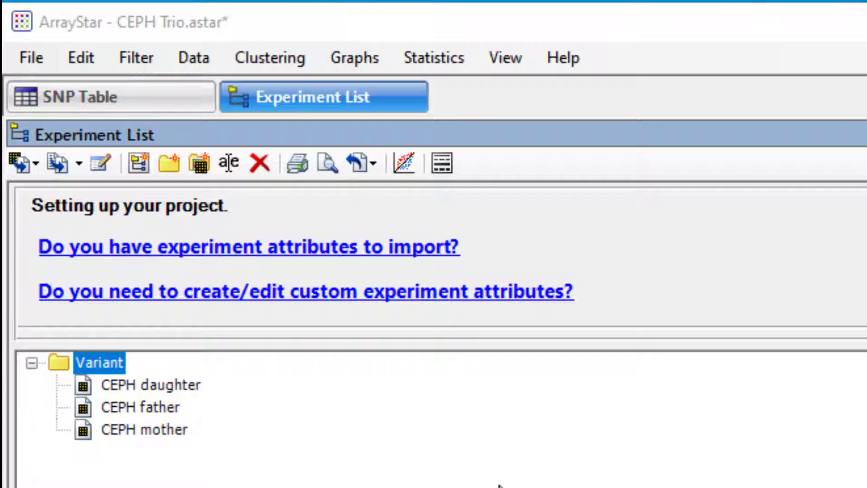
- In the CEPH Trio project in ArrayStar, open a filter on all data and search for variants
click(129, 55)
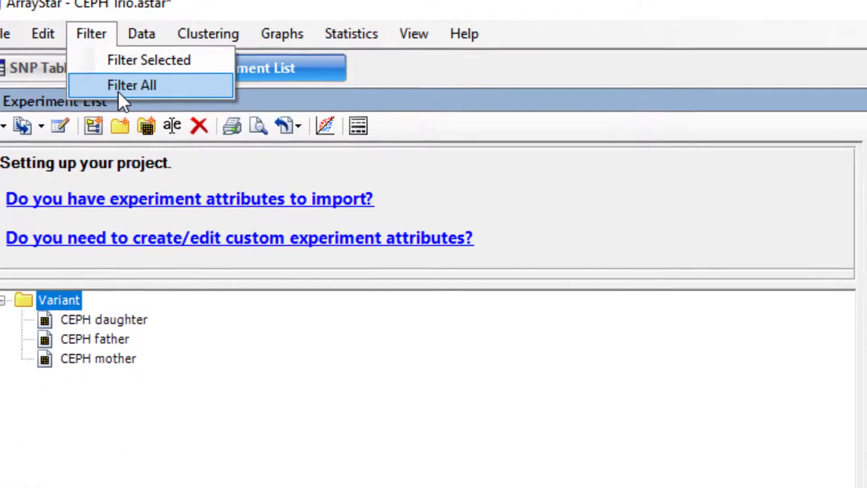
click(120, 89)
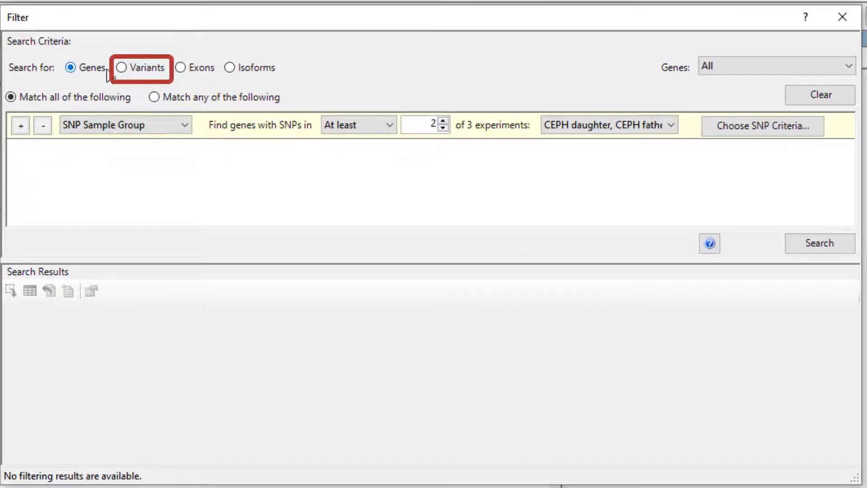
click(122, 70)
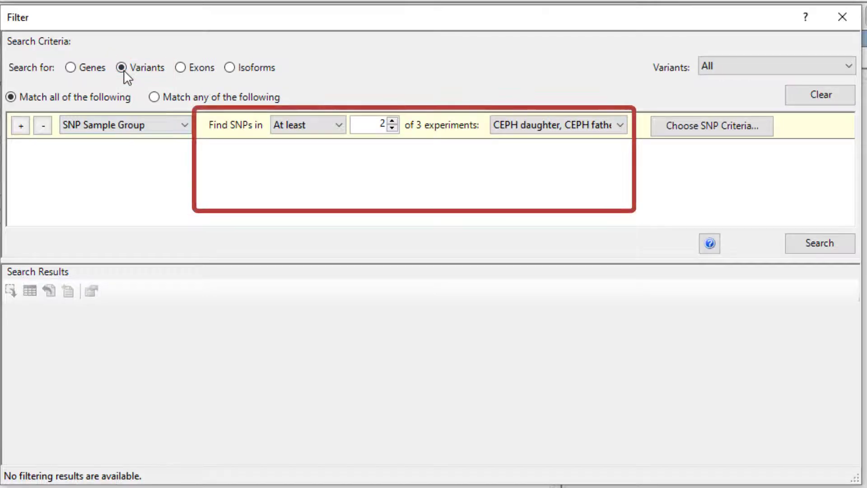
- Set the SNP sample group criterion to at least 1 experiment, with only CEPH daughter selected
click(393, 128)
click(620, 125)
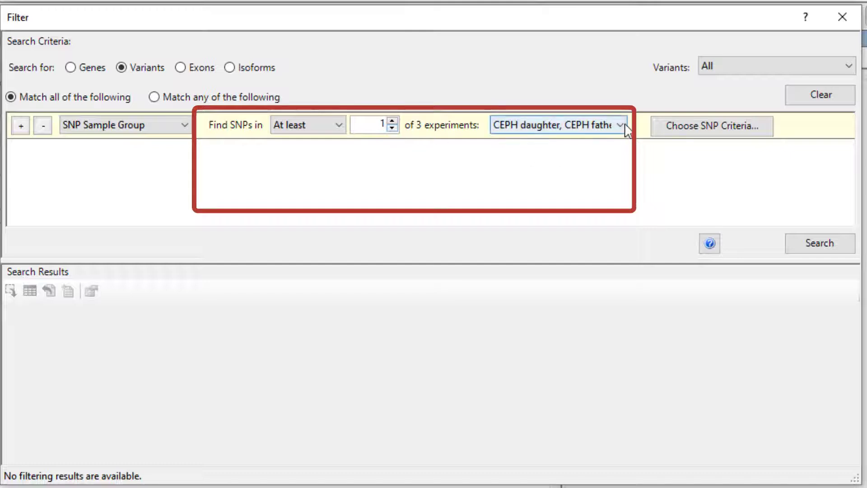
click(520, 147)
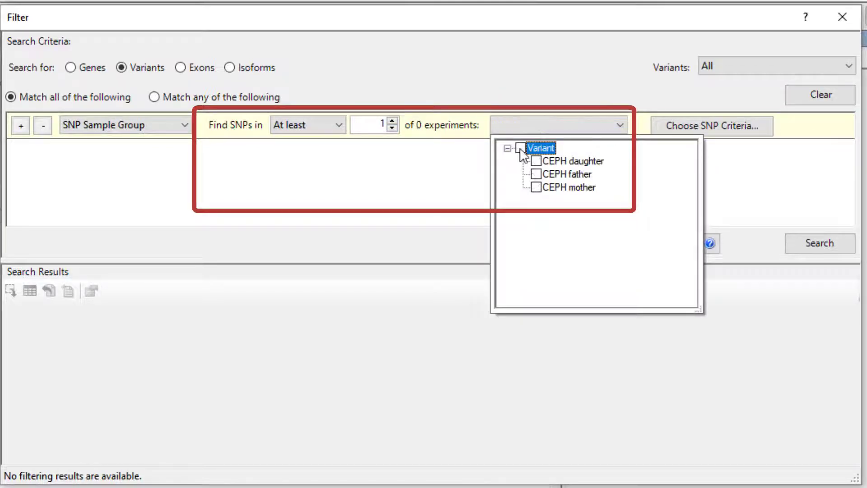
click(536, 161)
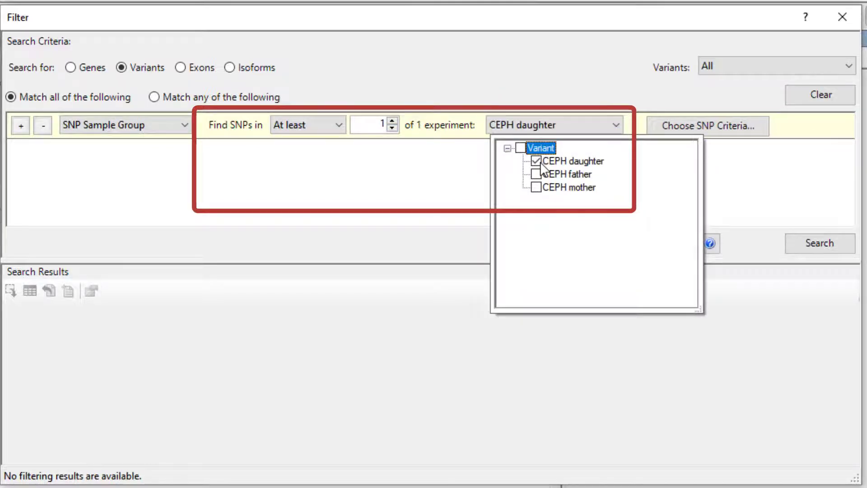
click(787, 176)
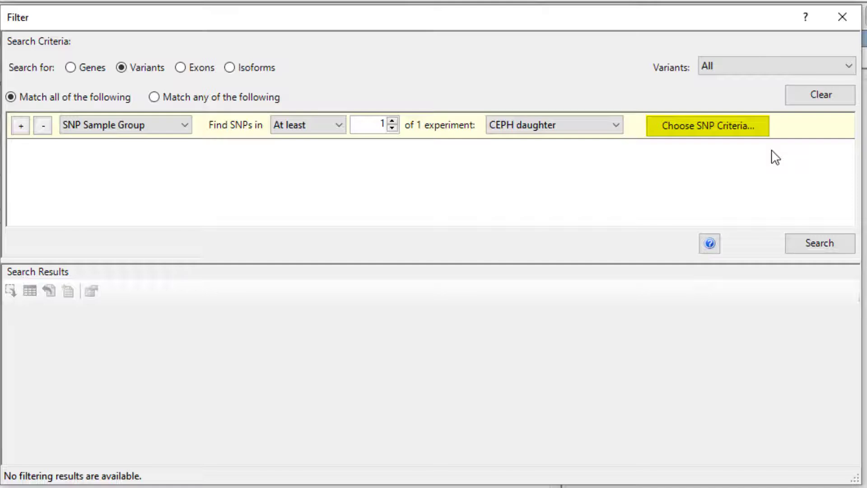
- In the daughter's SNP criteria, set the SNP genotype to Heterozygous w/Reference and the translation to all Non-synonymous types
click(763, 133)
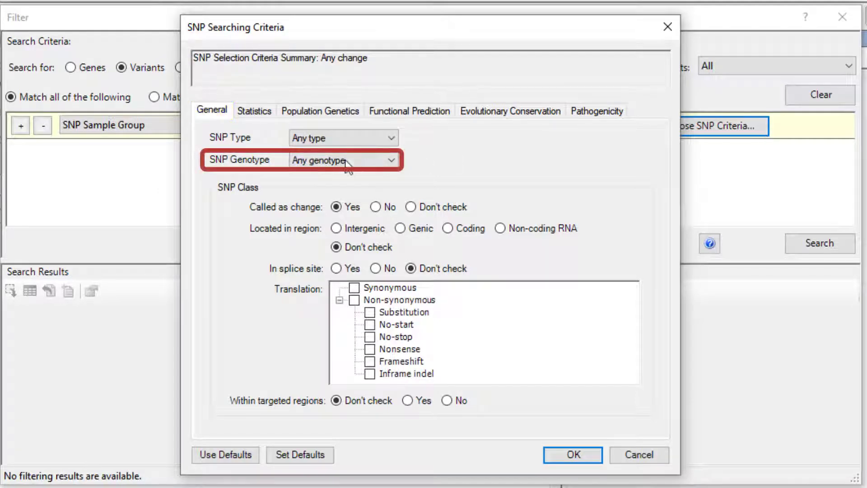
click(318, 165)
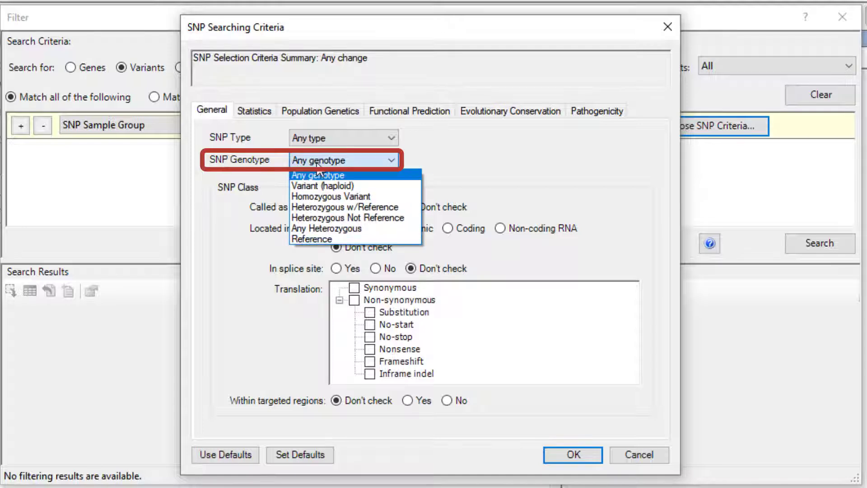
click(333, 209)
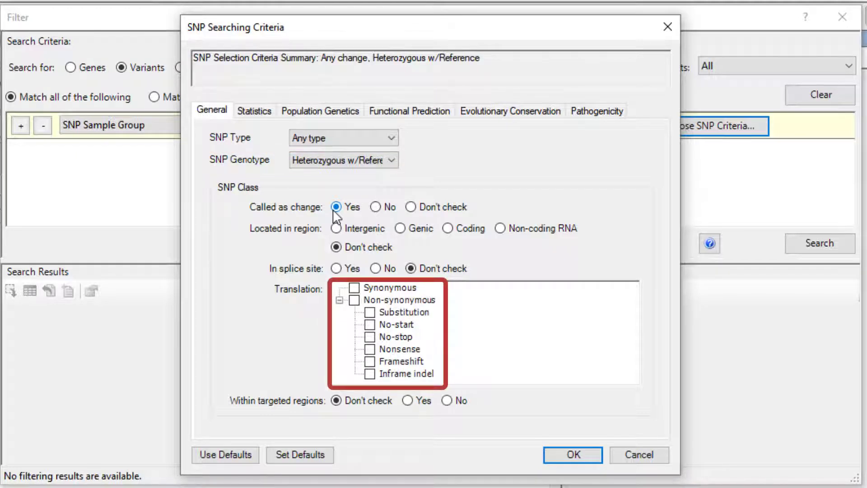
click(354, 300)
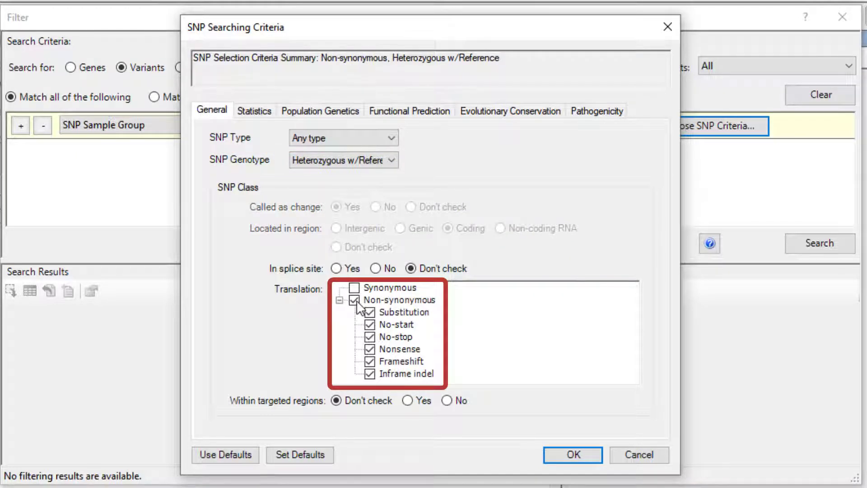
- Add statistics filters requiring a minimum P not ref of 90% and a minimum depth of 20
click(270, 113)
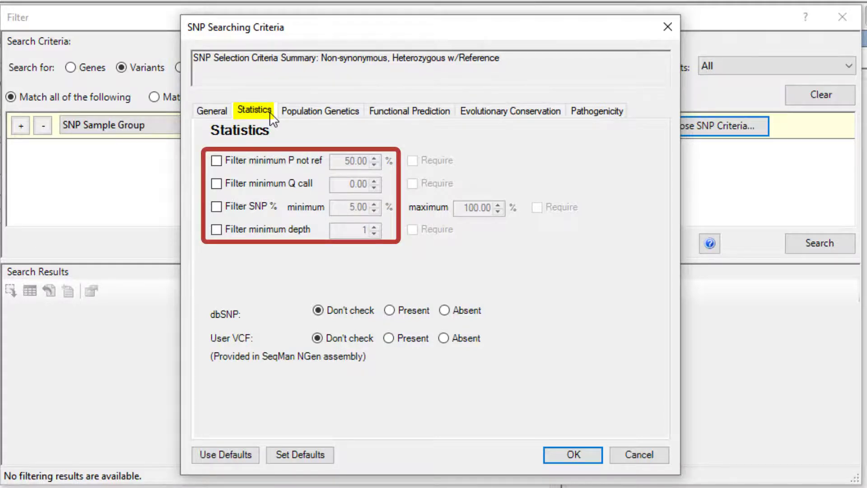
click(218, 161)
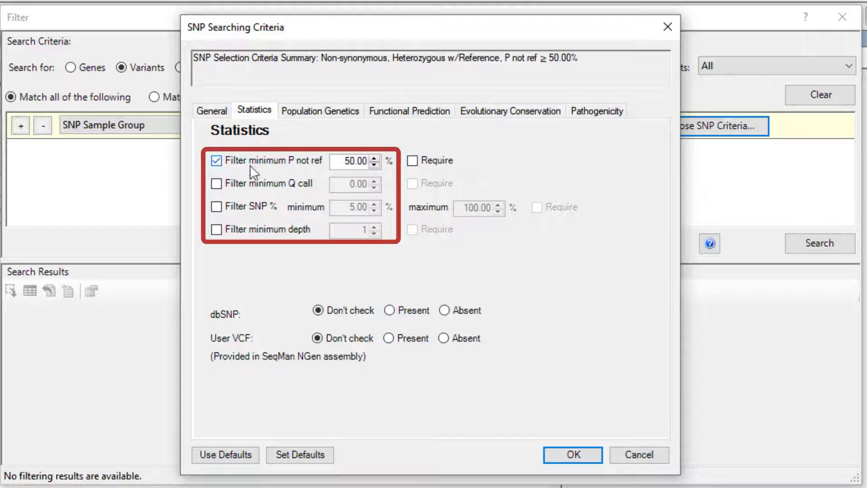
drag(344, 162, 349, 163)
text(9)
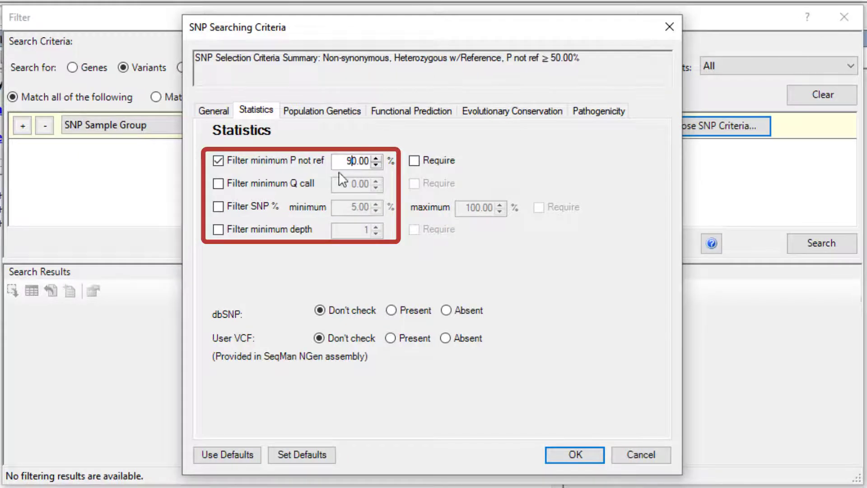
click(219, 229)
drag(349, 230, 375, 232)
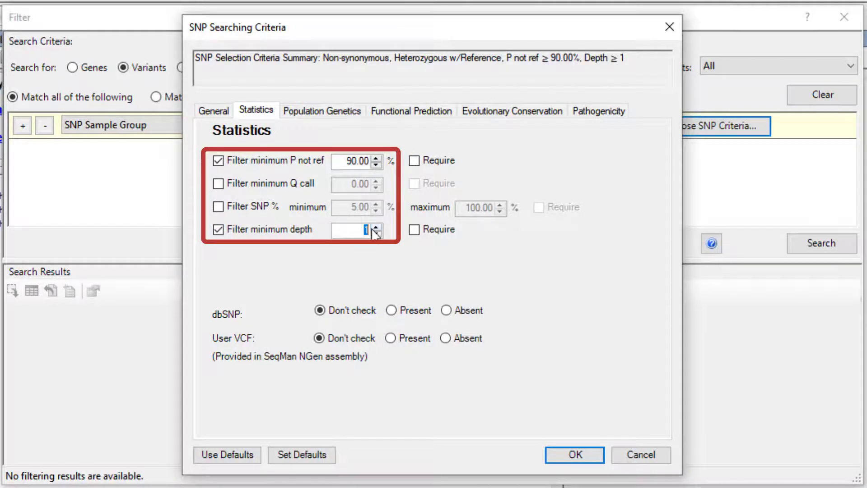
text(20)
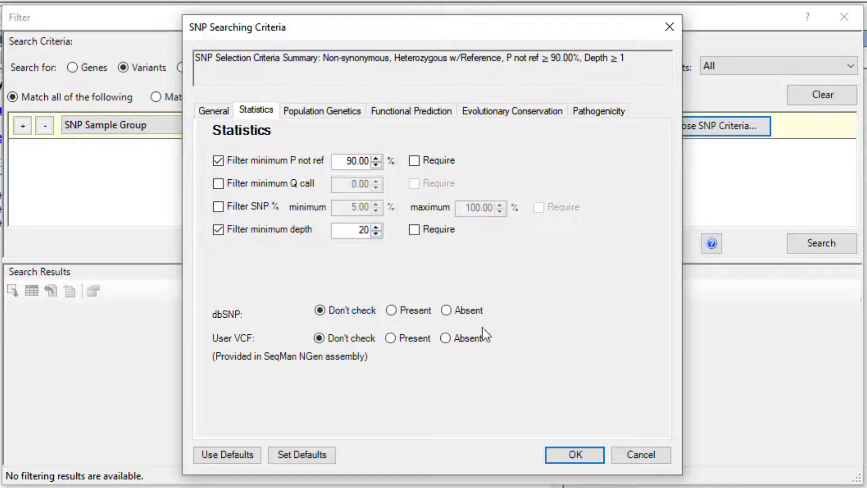
- Add a population genetics filter for the European allele frequency, 1000Gp3_EUR_MAF <= 0.05, to the filter set
click(328, 114)
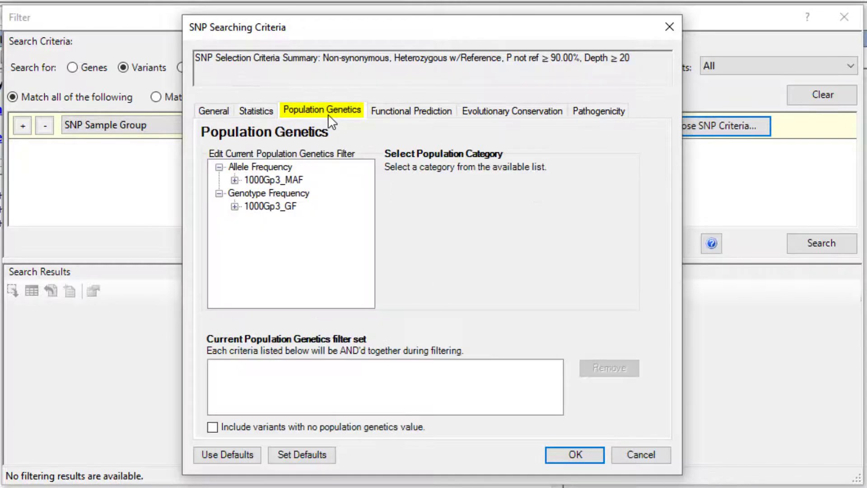
click(234, 180)
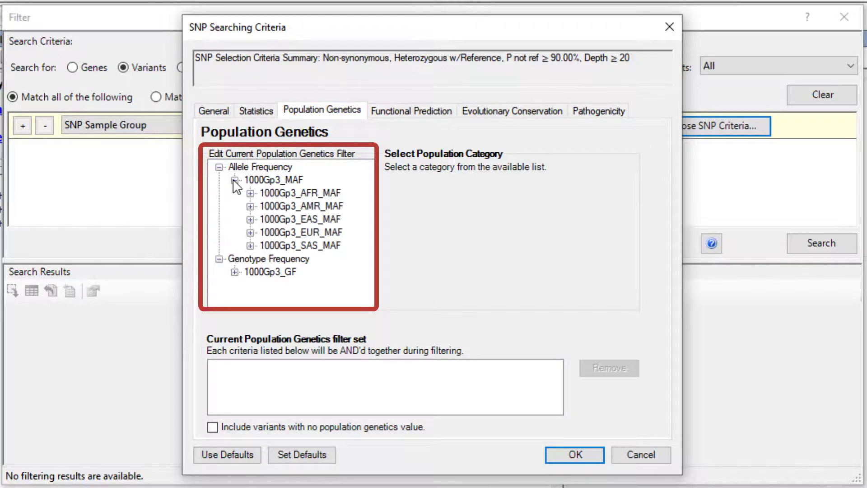
click(283, 233)
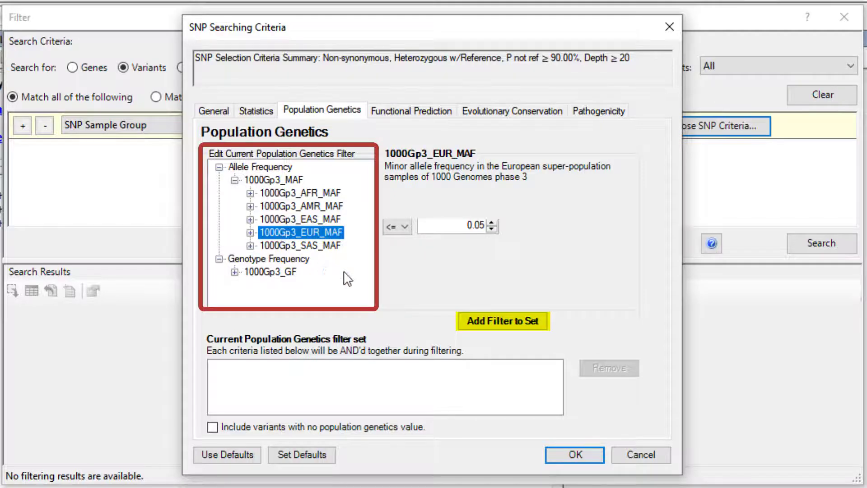
click(531, 324)
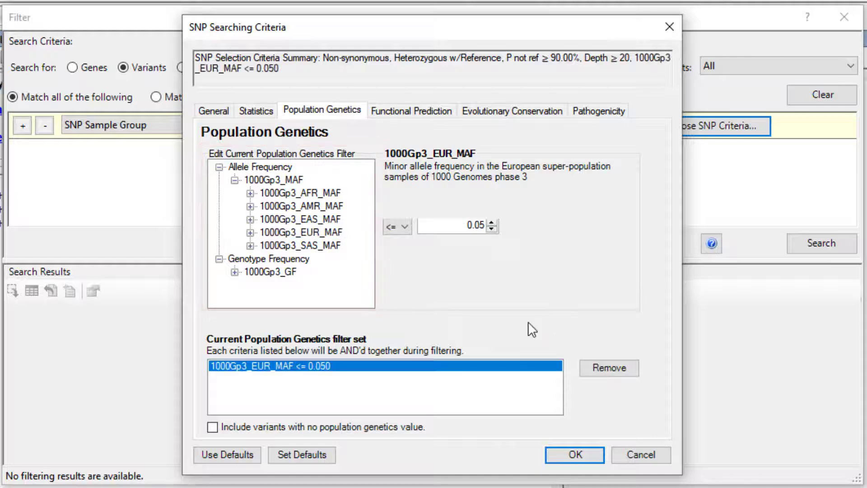
- Add a functional prediction filter requiring LRT_pred to be Deleterious (D)
click(414, 113)
click(259, 179)
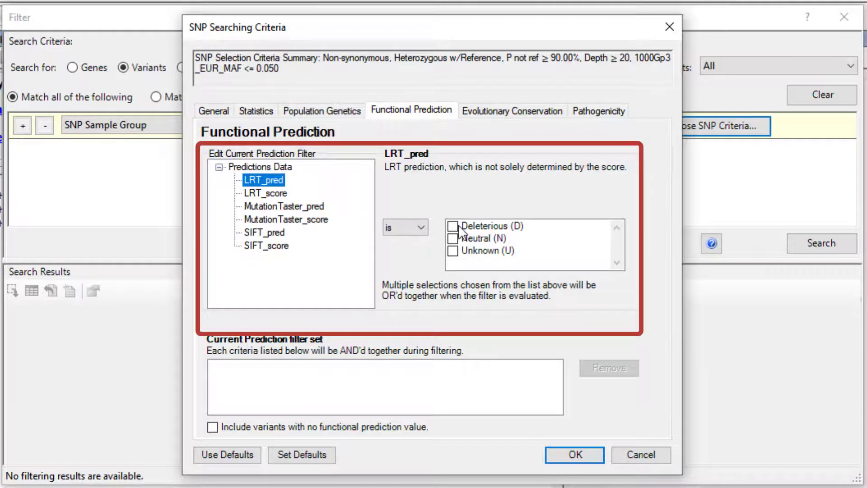
click(457, 225)
click(524, 323)
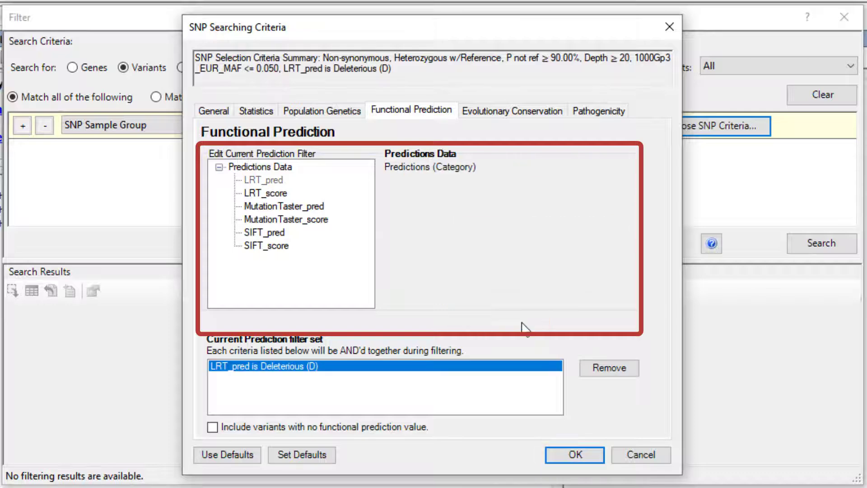
- Add a prediction filter requiring MutationTaster_pred to be Disease causing (D) or Disease causing - automatic (A)
click(283, 206)
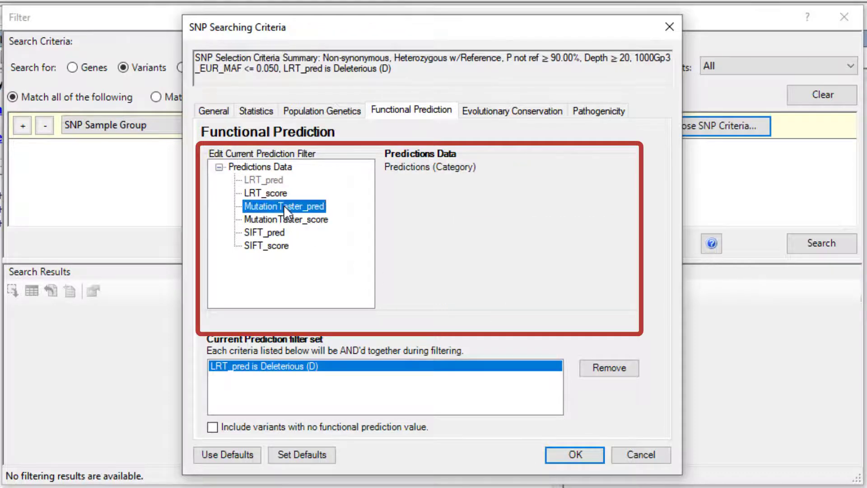
click(452, 226)
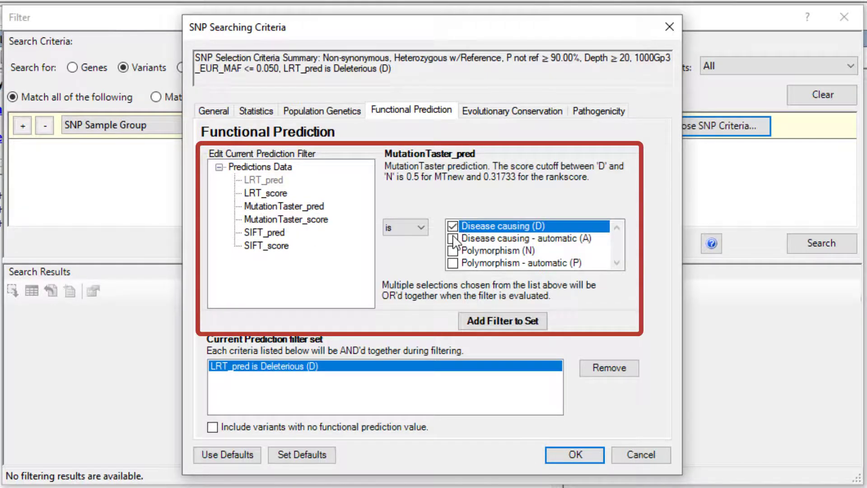
click(452, 238)
click(498, 319)
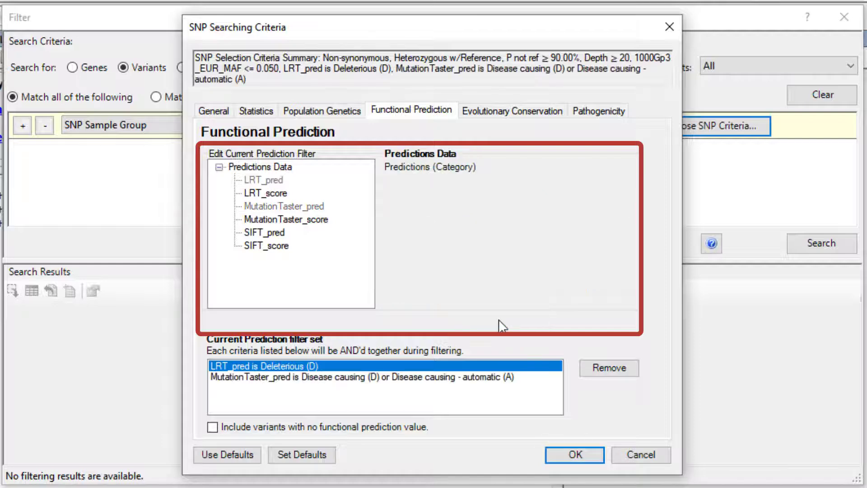
- Add a prediction filter requiring SIFT_pred to be Damaging (D), and accept the SNP criteria
click(266, 231)
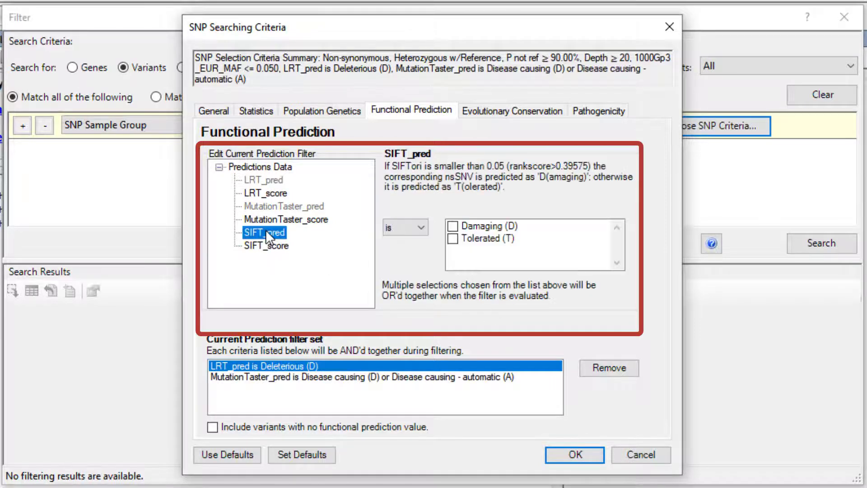
click(452, 226)
click(507, 318)
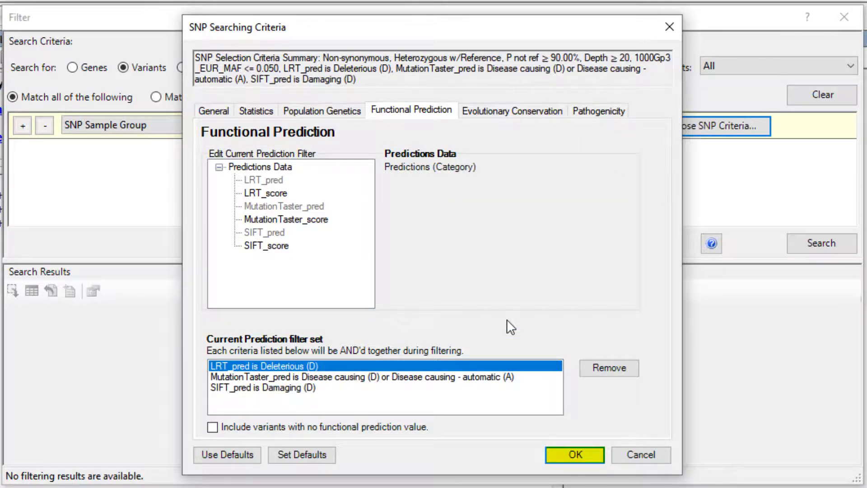
click(585, 456)
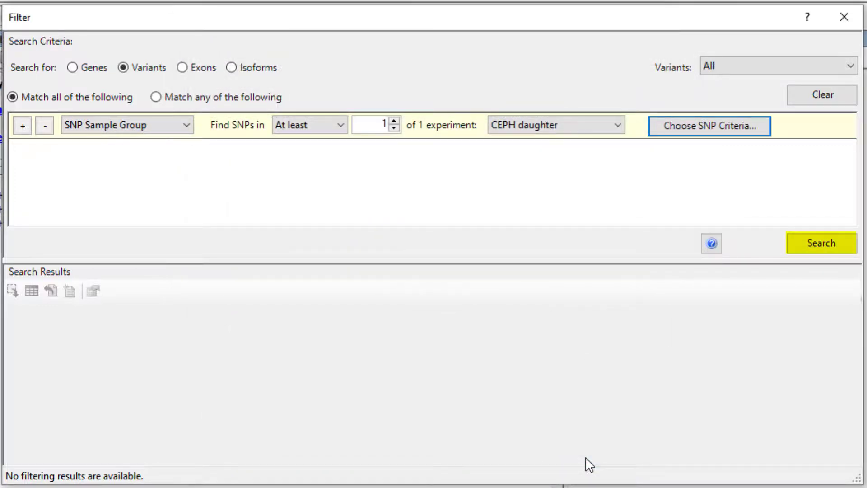
- Run the variant search and show the resulting variants in the SNP Table
click(844, 247)
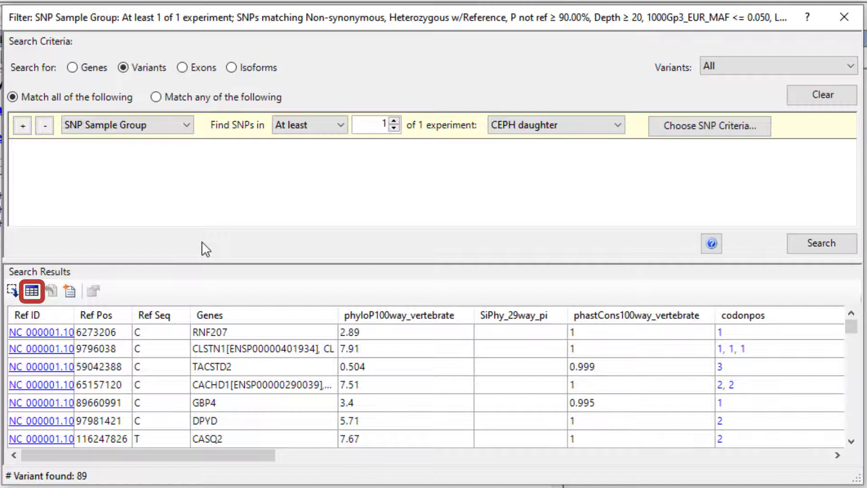
click(33, 299)
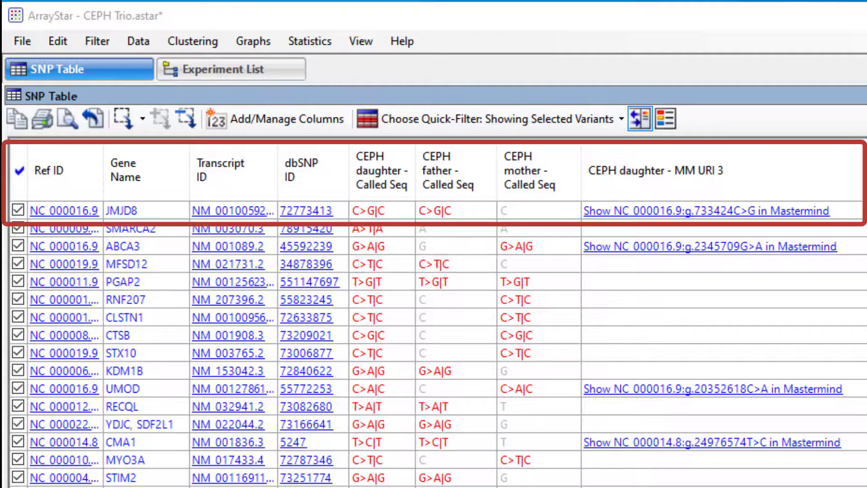
- Open the JMJD8 variant NC_000016.9:g.733424C>G in Mastermind and view the J Dent Res article on nonsyndromic cleft palate
click(799, 213)
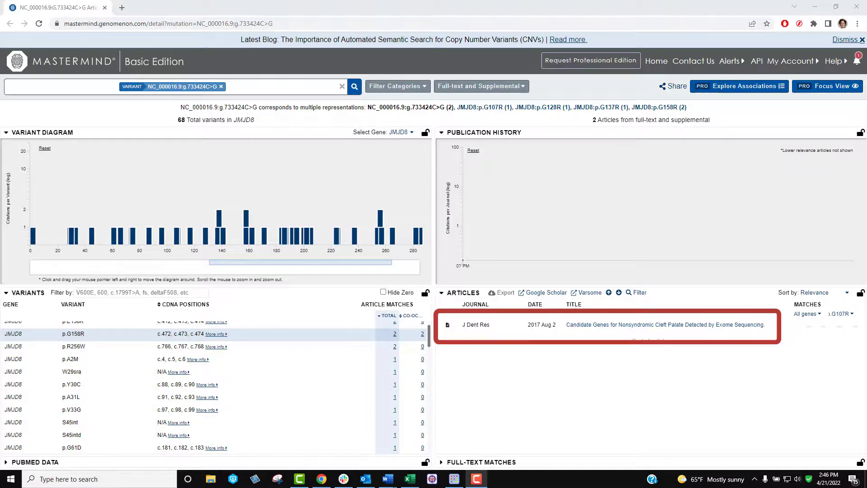
click(654, 326)
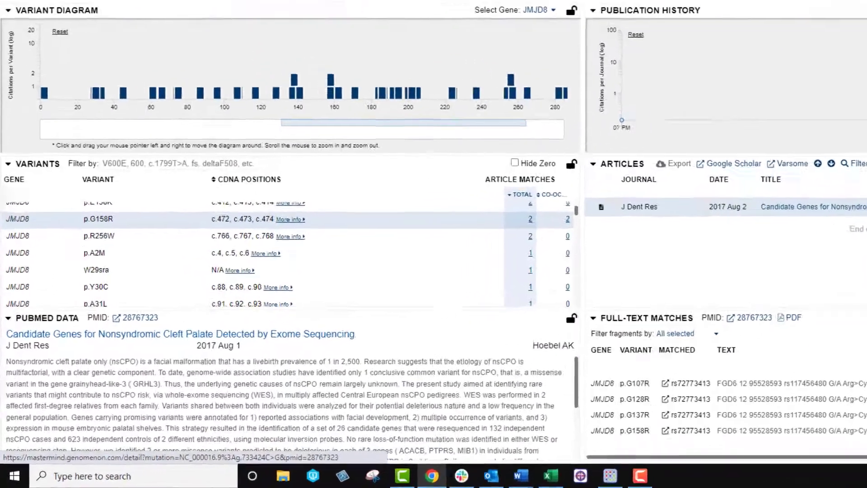